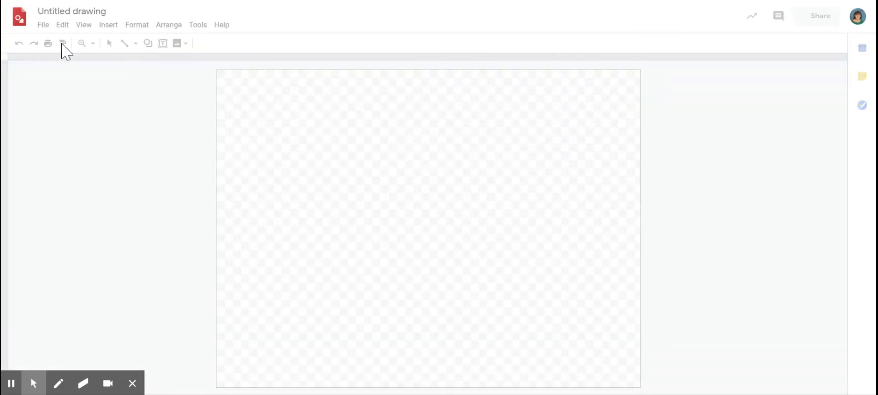
Set the Google Drawings page to a Custom size of 8 × 2 inches.
left_click(50, 28)
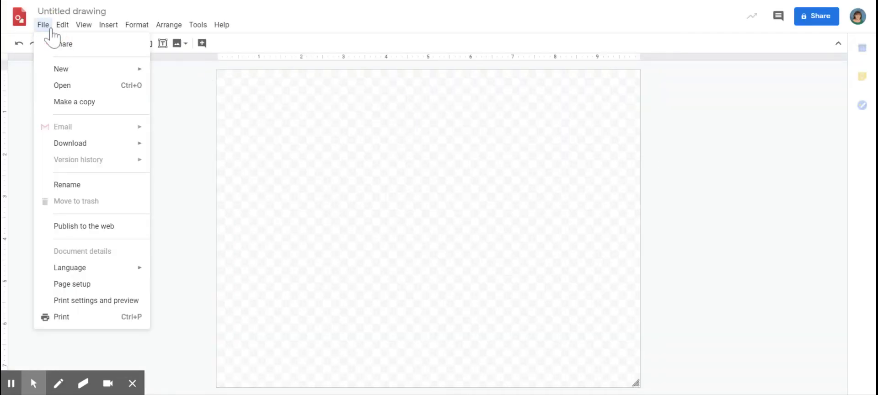
left_click(71, 284)
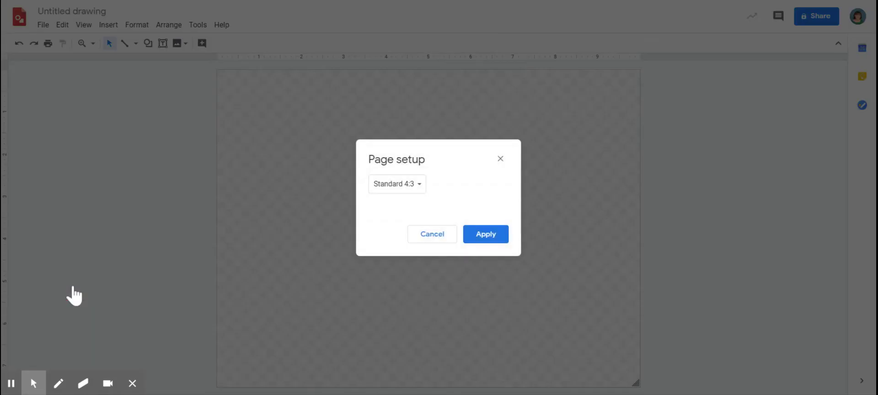
left_click(414, 187)
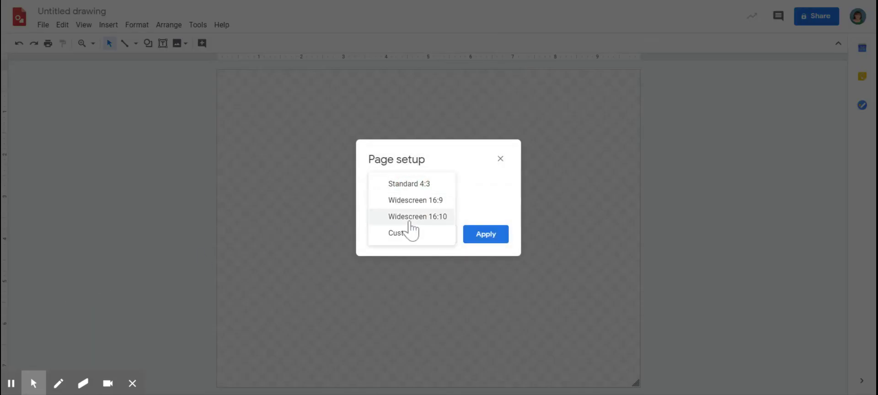
left_click(410, 234)
left_click(385, 213)
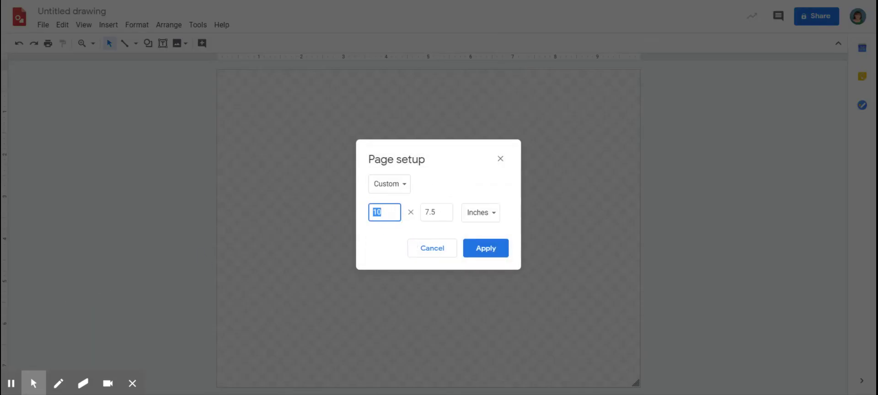
type("8")
left_click(427, 212)
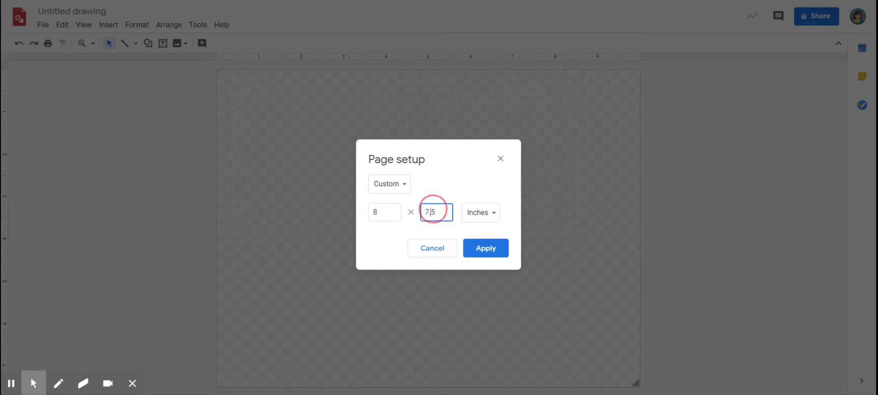
left_click_drag(437, 211, 410, 212)
type("2")
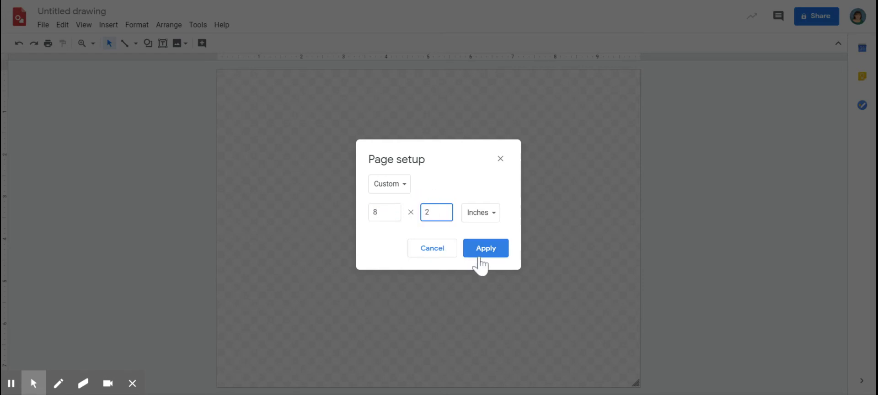
left_click(482, 248)
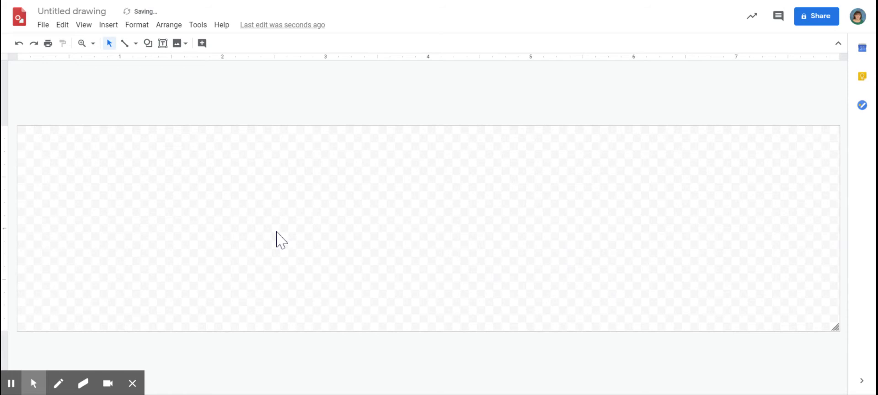
Draw a rectangle covering the whole page and fill it medium blue.
left_click(148, 44)
mouse_move(173, 62)
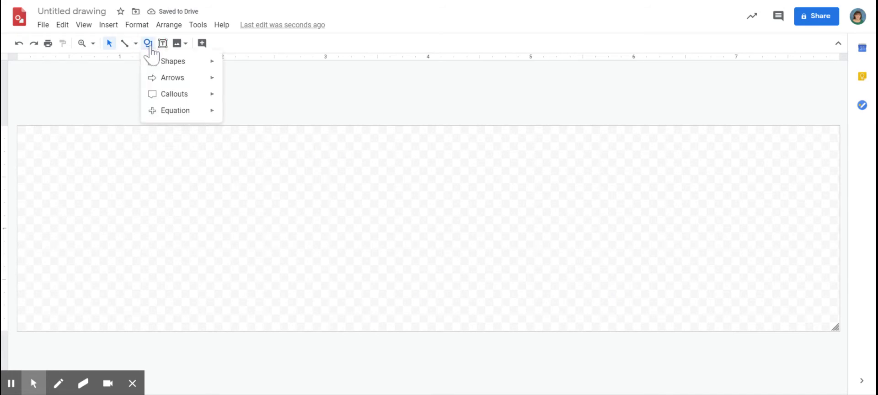
left_click(229, 65)
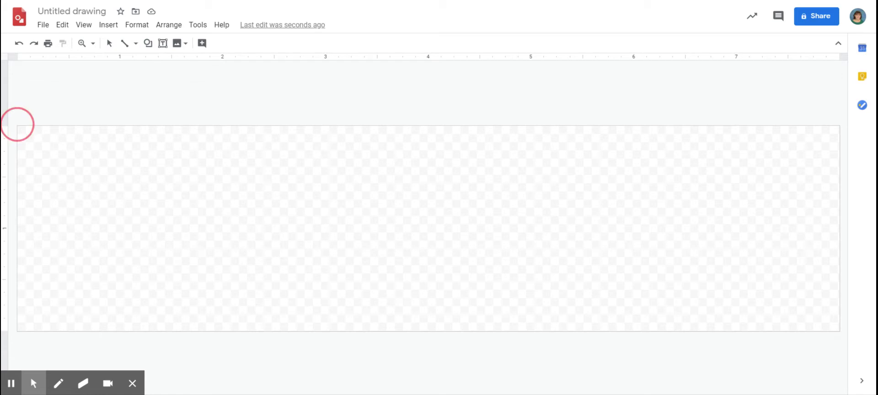
mouse_move(17, 124)
left_mouse_down()
mouse_move(842, 319)
mouse_move(840, 329)
left_mouse_up()
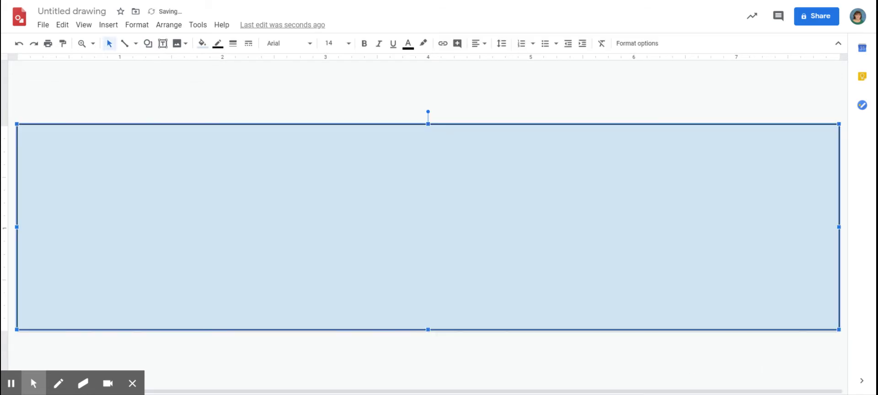
left_click(202, 44)
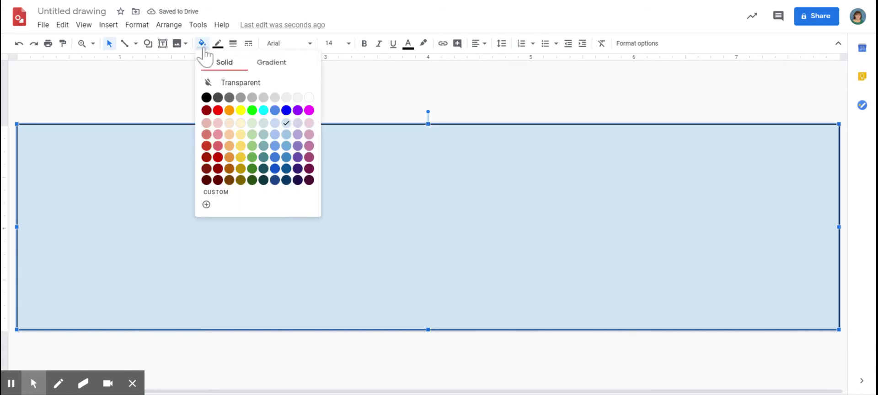
left_click(275, 145)
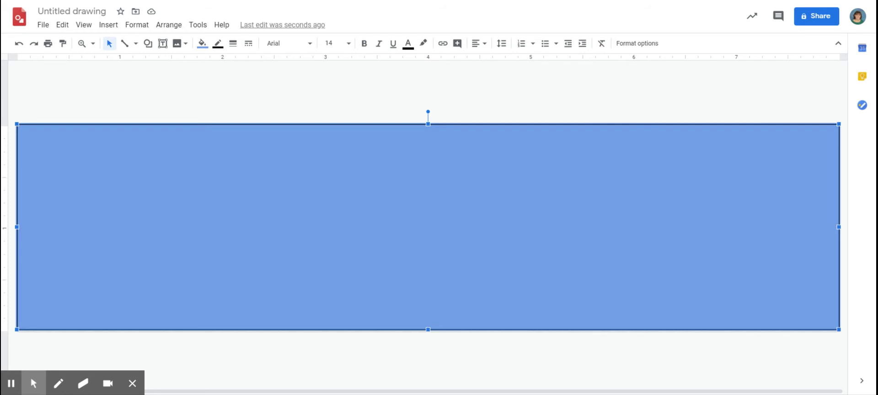
Paste the Super Fun Times cartoon image and move it to the banner's left end.
key("ctrl+c")
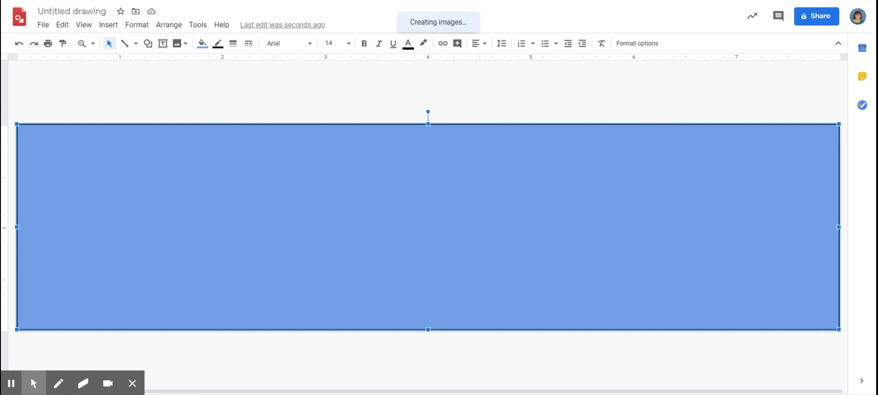
mouse_move(260, 241)
left_mouse_down()
mouse_move(180, 197)
mouse_move(118, 179)
left_mouse_up()
left_click(163, 43)
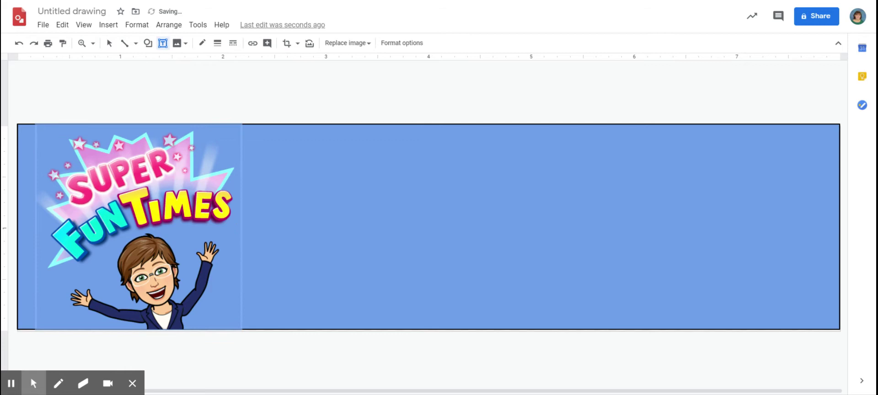
Draw a text box on the banner's right reading 'Welcome to Technology Class!'.
left_click_drag(291, 139, 740, 283)
type("W")
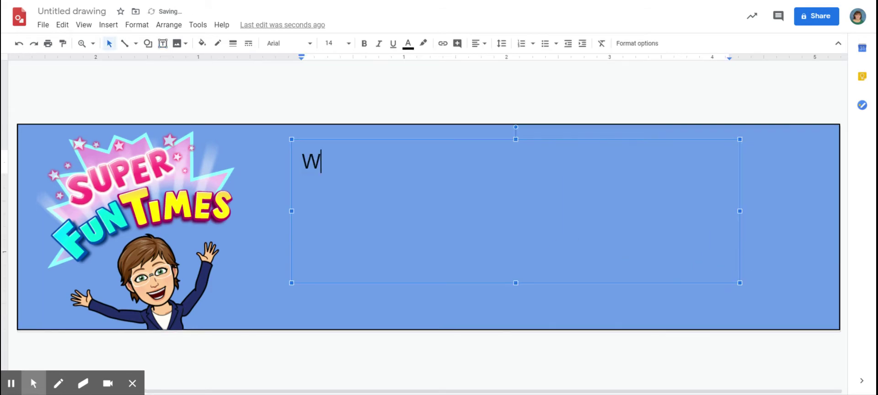
type("elcome back")
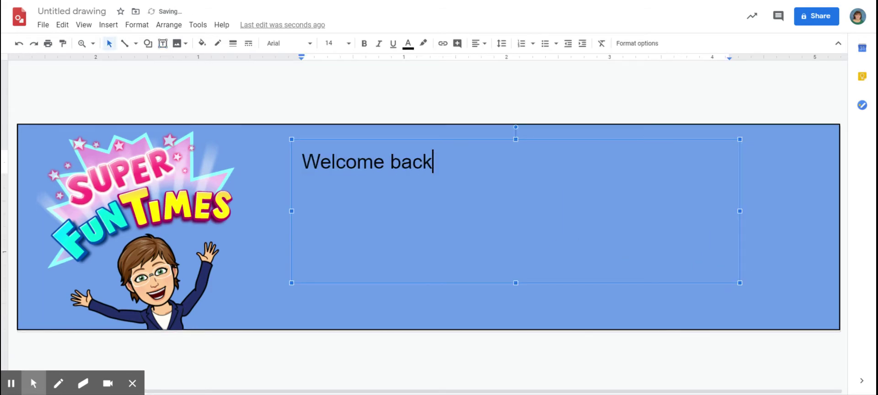
key("BackSpace")
key("BackSpace")
key("BackSpace")
key("BackSpace")
type("to ")
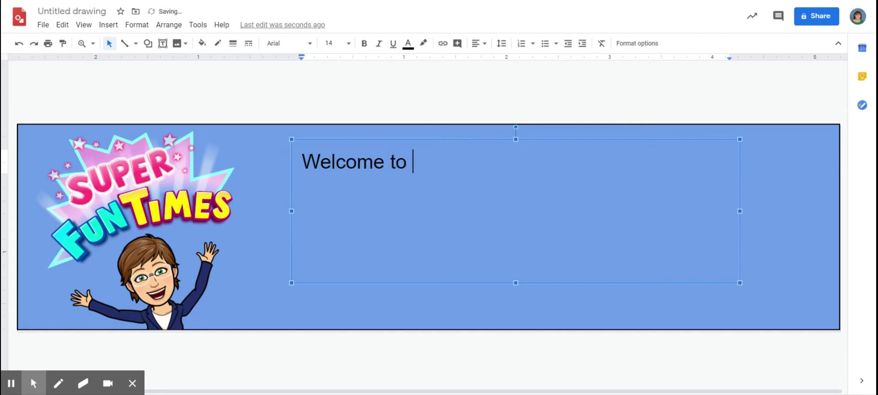
type("Techno")
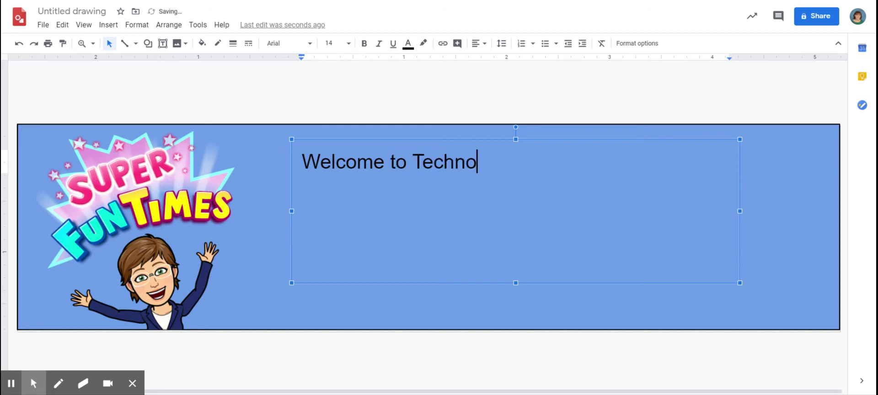
type("logy Clas")
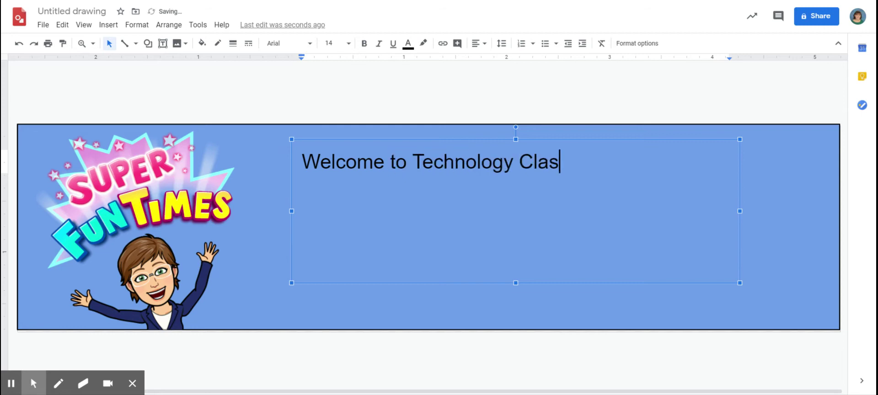
type("s!")
left_click(598, 155)
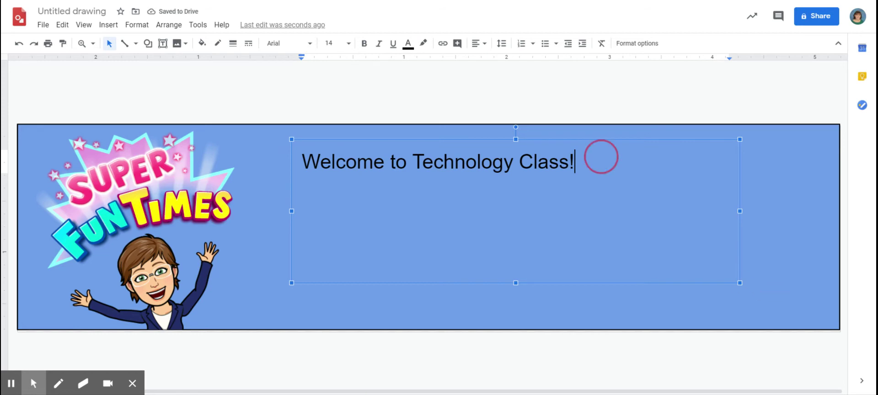
left_click(290, 157)
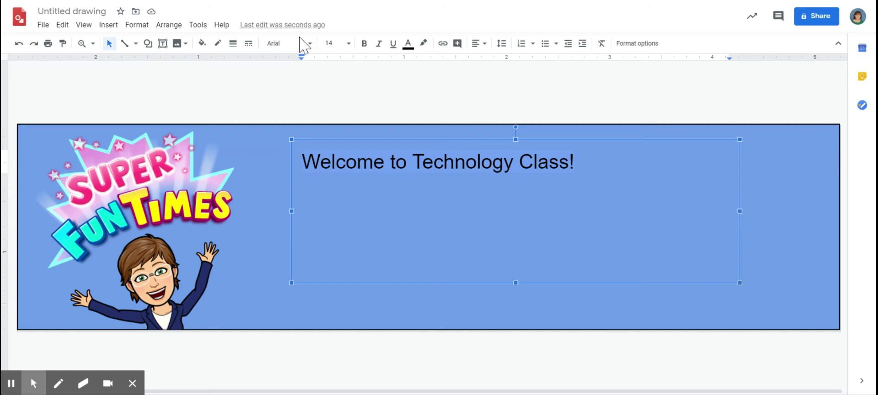
Make the welcome text 36 pt and centre it in its text box.
key("Return")
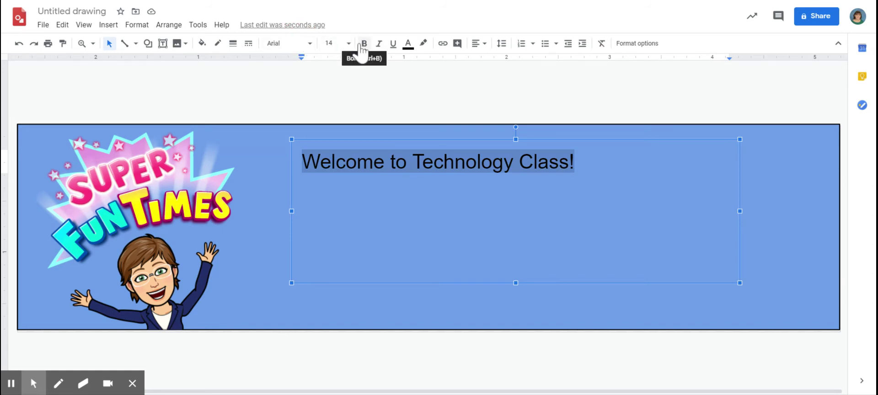
left_click(349, 44)
left_click(333, 242)
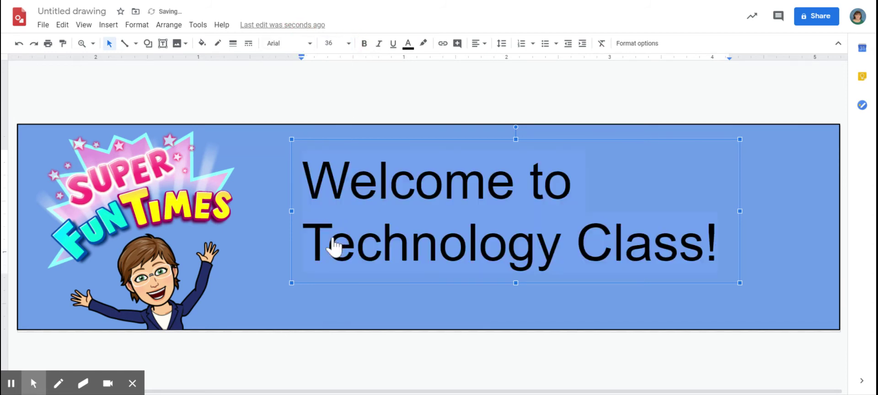
left_click(478, 43)
left_click(493, 60)
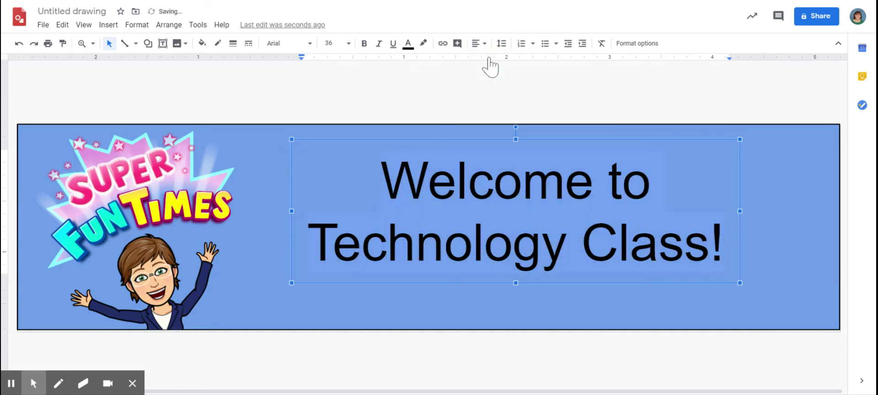
left_click(305, 114)
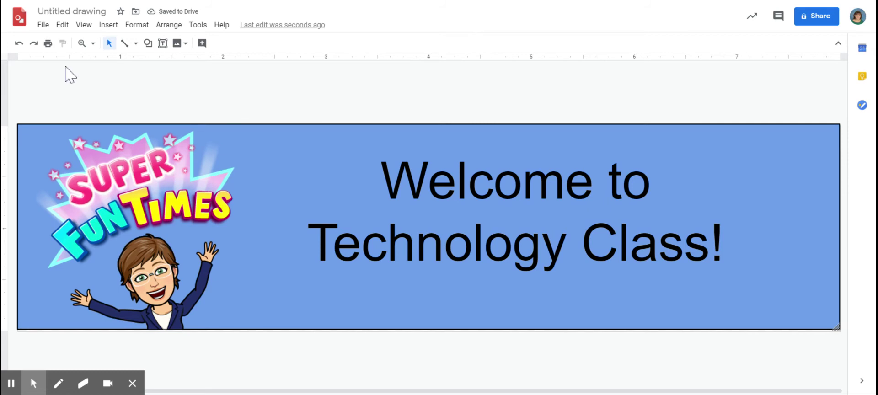
left_click(43, 25)
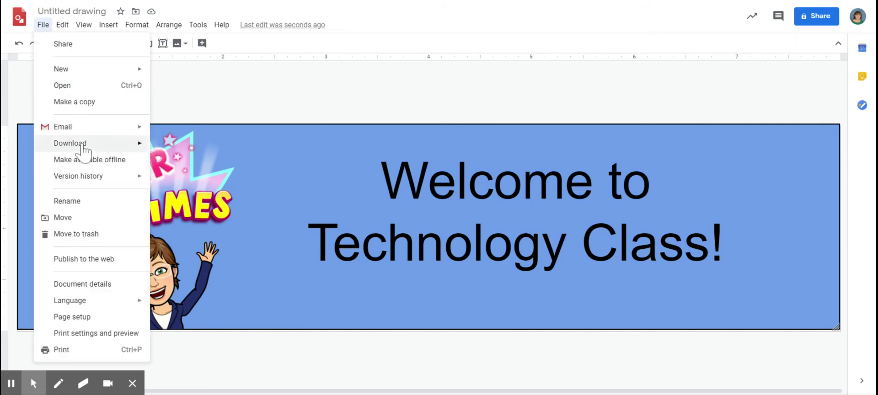
mouse_move(70, 144)
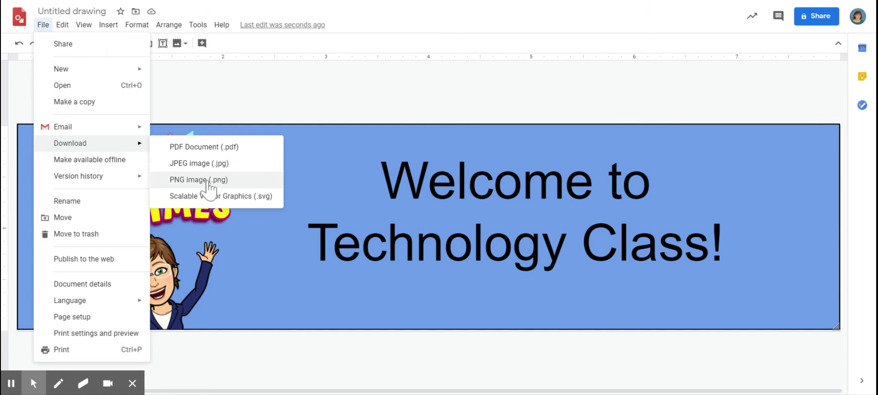
Download the banner drawing as a PNG image (.png).
left_click(209, 181)
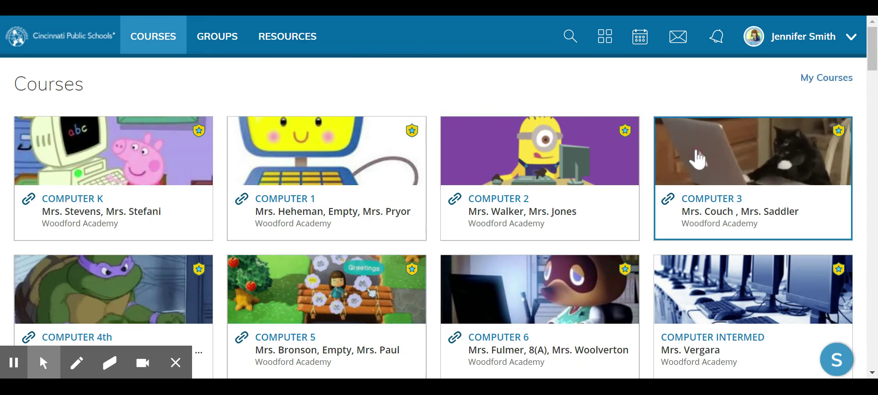
Open the COMPUTER 3 course and start a new page from Add Materials.
left_click(732, 156)
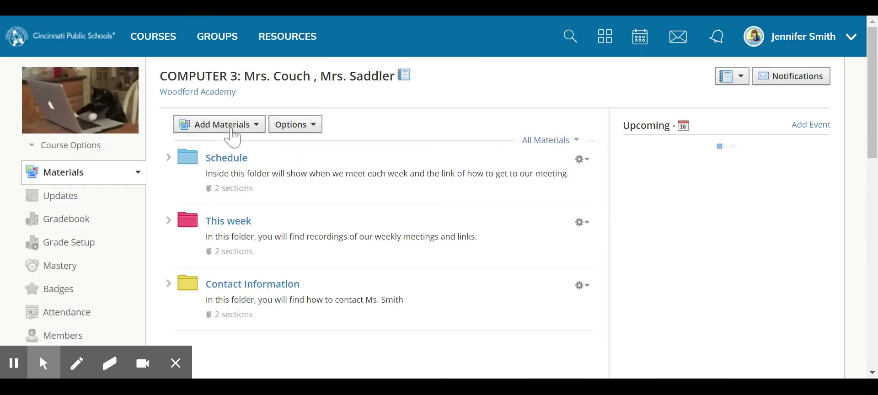
left_click(231, 128)
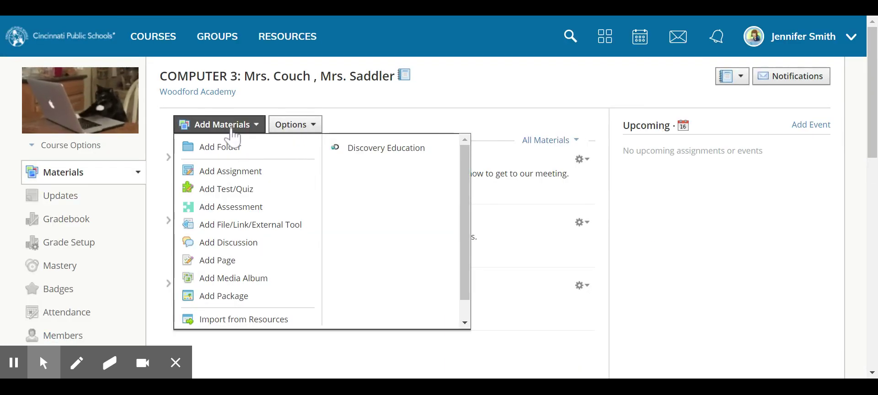
left_click(226, 264)
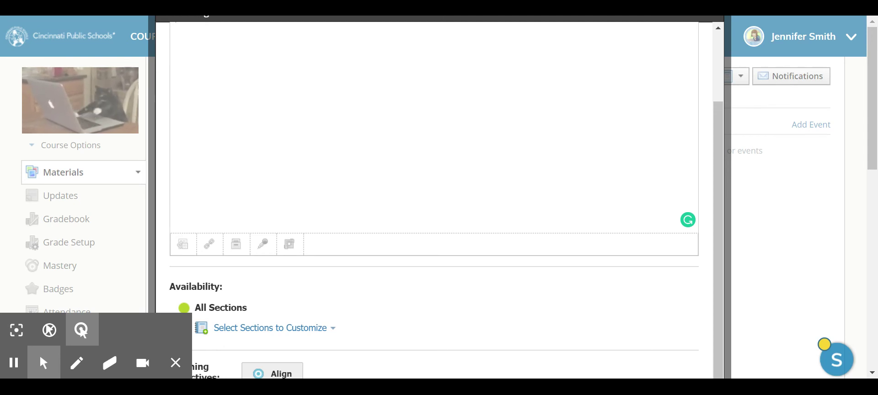
Attach the banner PNG as the page's image content and title the page 'banner'.
scroll(434, 183, "up", 2)
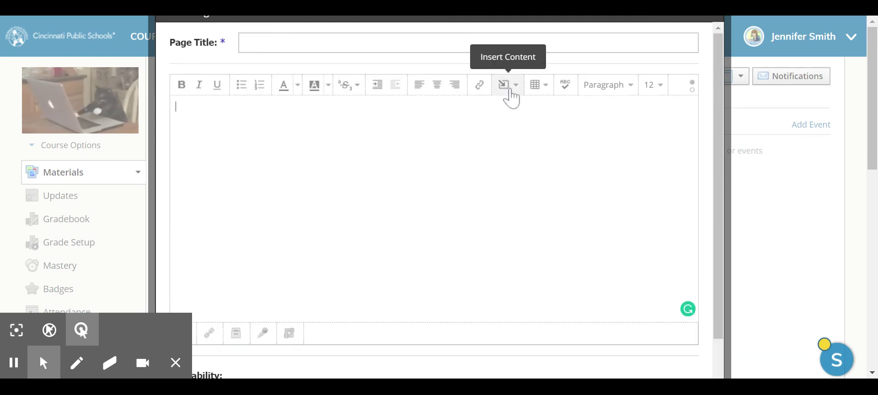
left_click(509, 87)
left_click(515, 116)
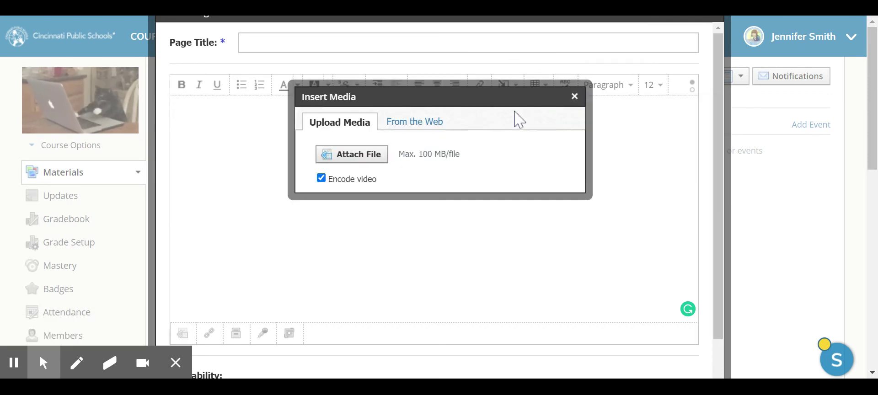
left_click(343, 156)
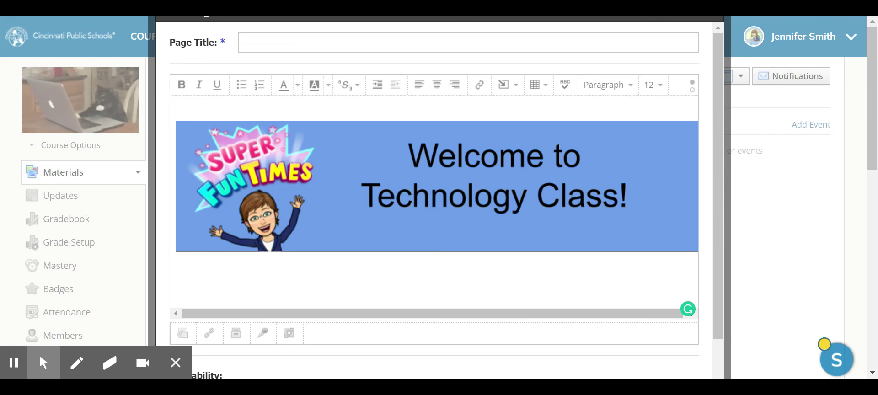
left_click(289, 43)
type("banner")
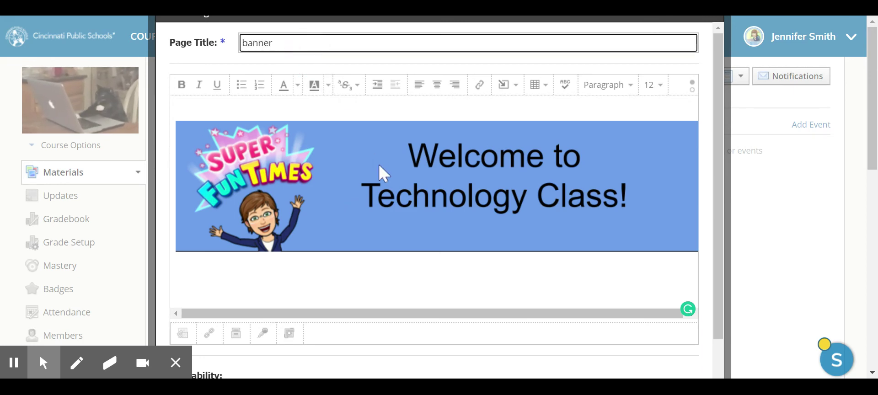
scroll(366, 229, "down", 2)
scroll(331, 284, "down", 3)
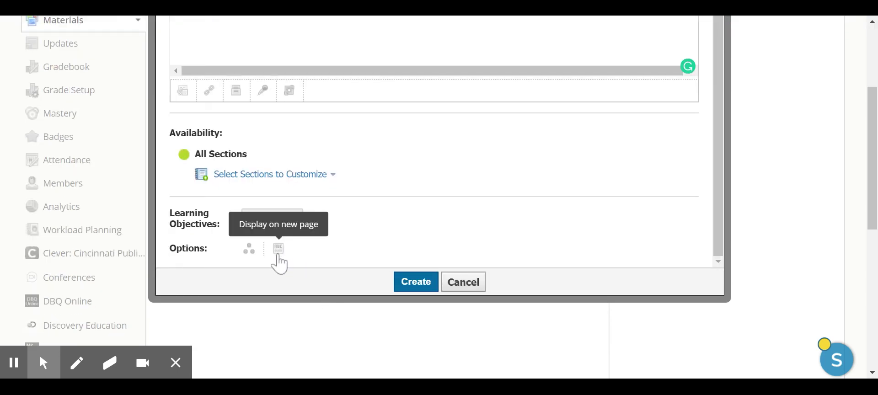
Create the 'banner' page displayed inline, then open and close its Edit Page dialog unchanged.
left_click(279, 251)
left_click(410, 284)
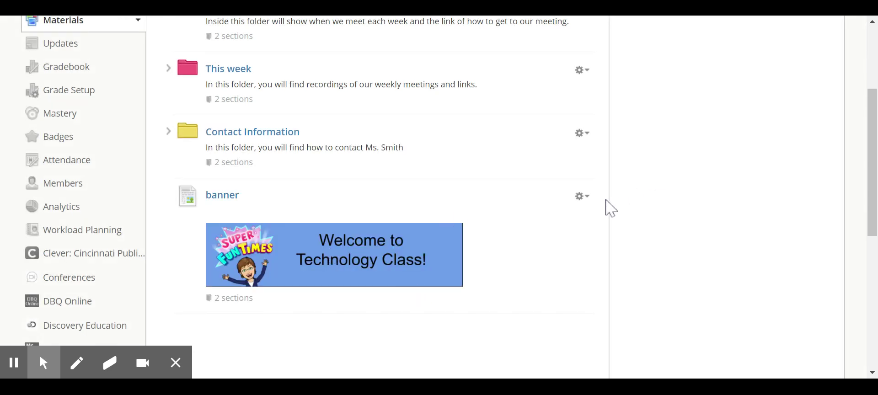
left_click(584, 197)
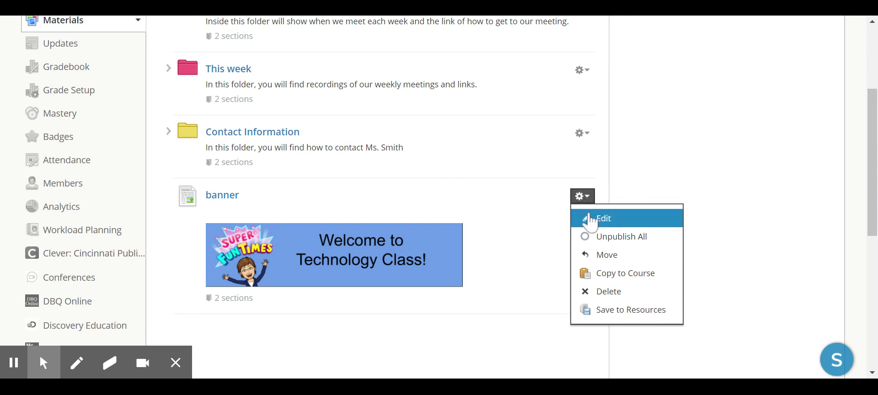
left_click(594, 218)
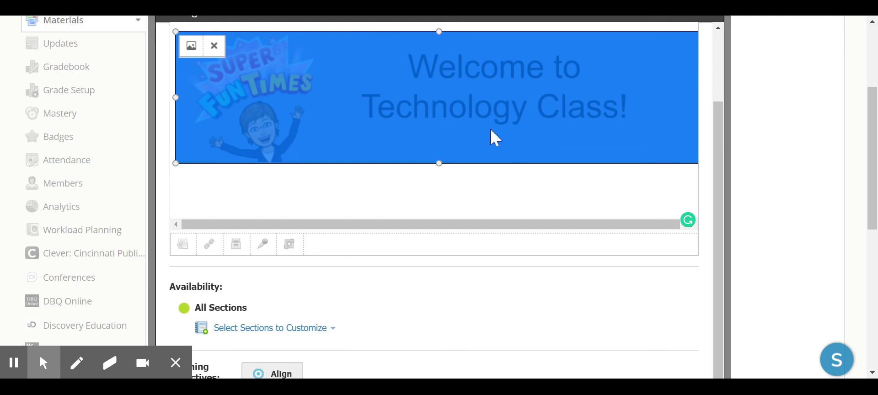
scroll(622, 83, "up", 2)
scroll(739, 64, "up", 3)
scroll(722, 119, "up", 2)
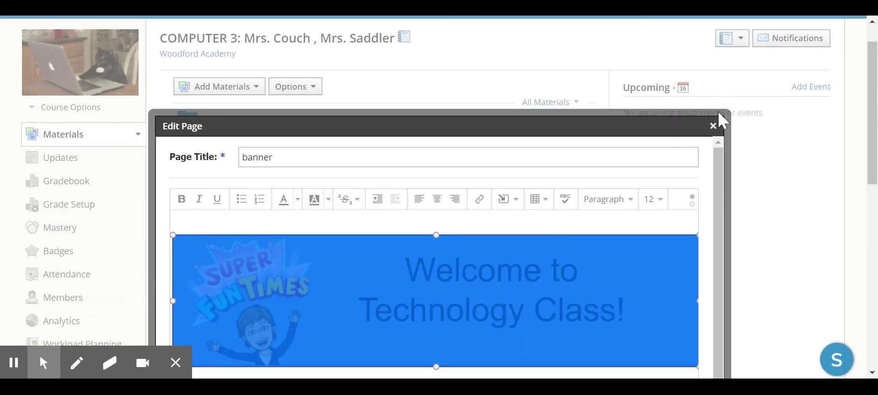
left_click(713, 126)
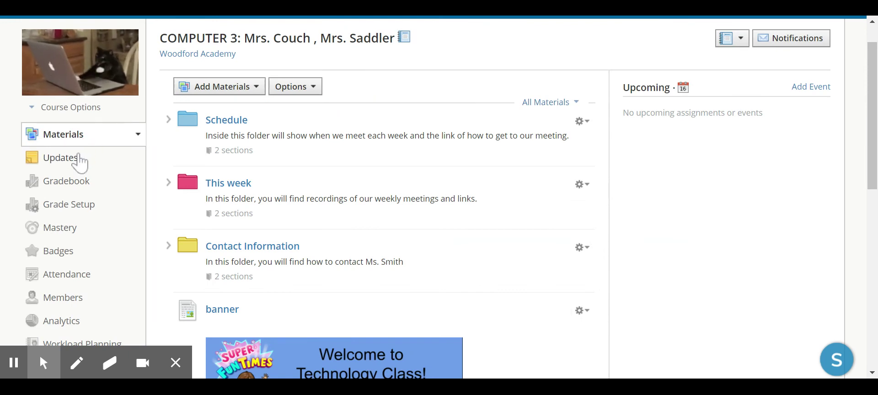
Paste the banner image into a new COMPUTER 3 update and turn on the notification options.
left_click(79, 162)
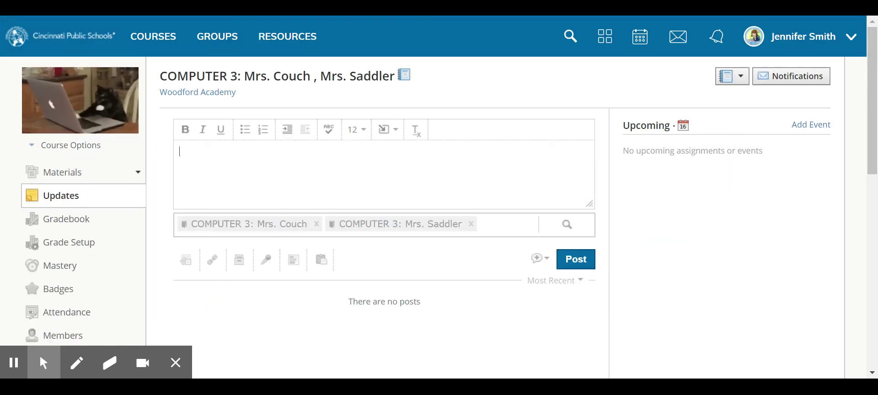
key("ctrl+v")
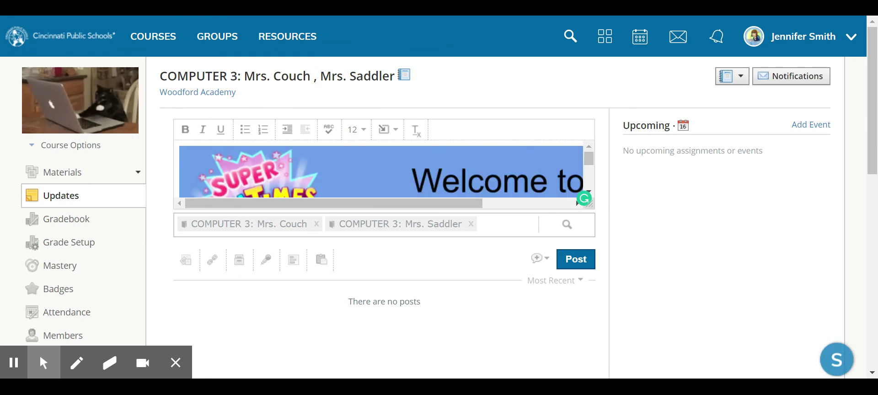
scroll(334, 169, "down", 2)
scroll(333, 169, "down", 1)
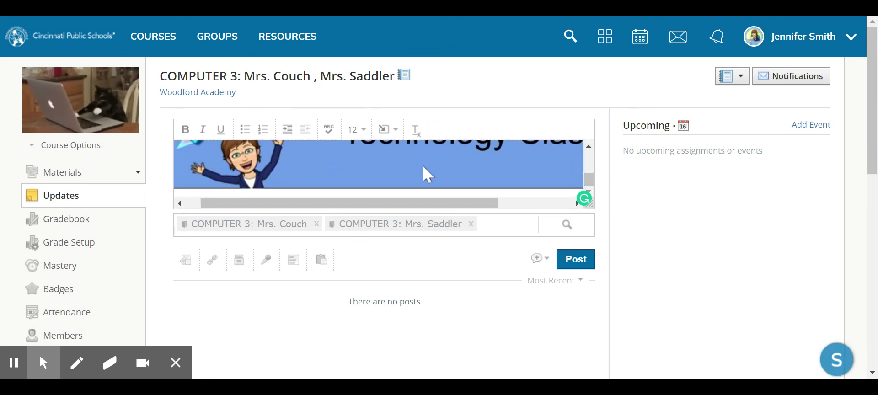
scroll(458, 176, "right", 3)
left_click(567, 187)
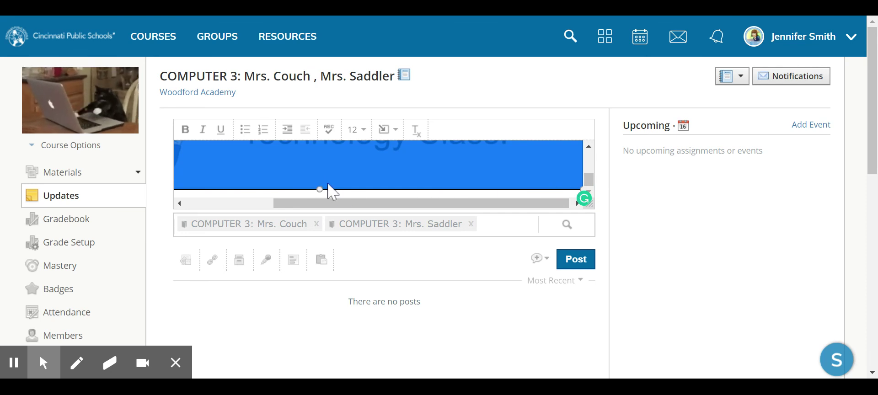
left_click(539, 259)
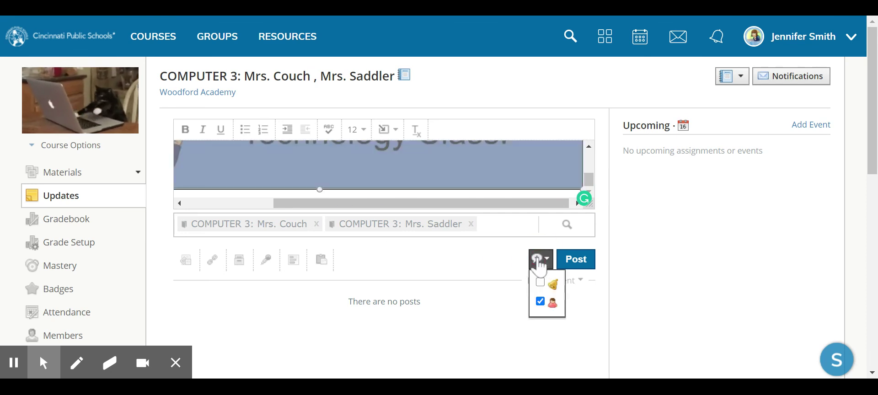
left_click(540, 282)
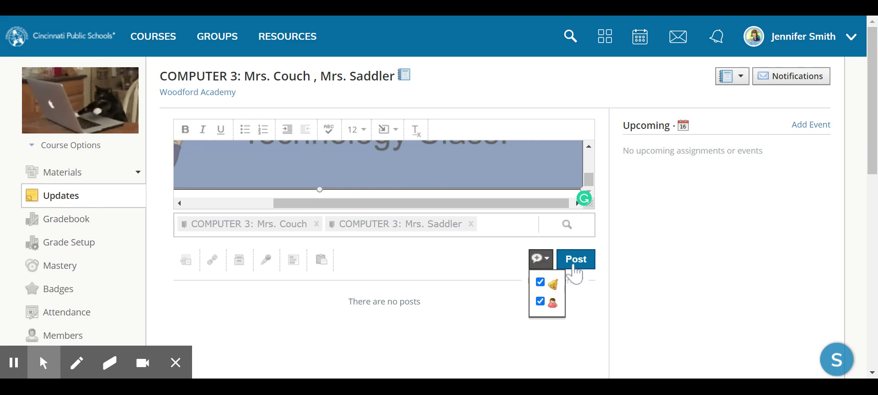
Post the banner update, then go back to Courses and reopen COMPUTER 3.
left_click(574, 261)
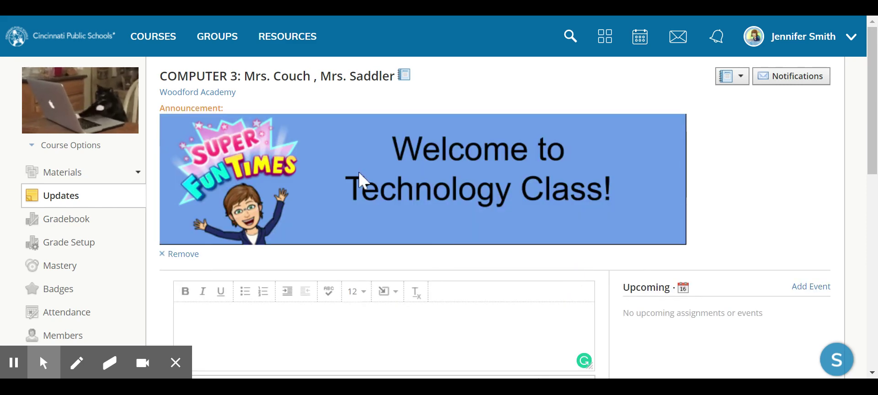
scroll(361, 180, "down", 5)
scroll(363, 182, "up", 5)
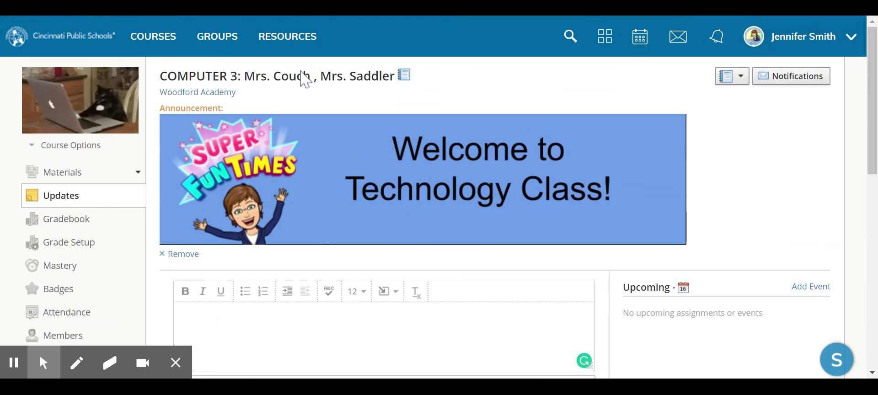
left_click(171, 42)
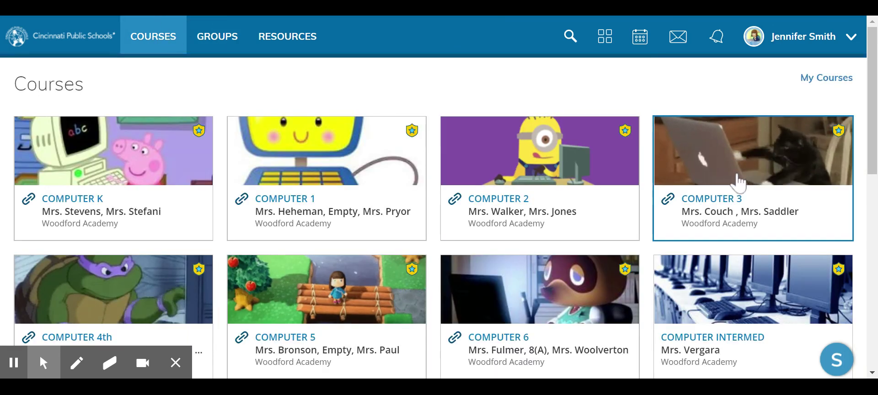
left_click(737, 182)
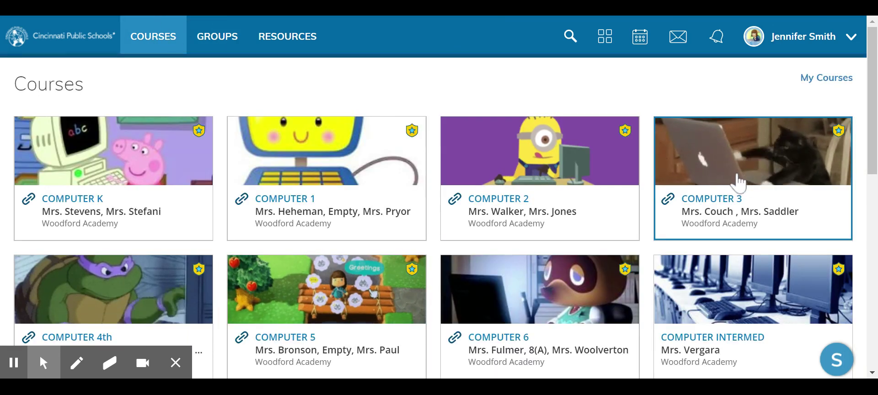